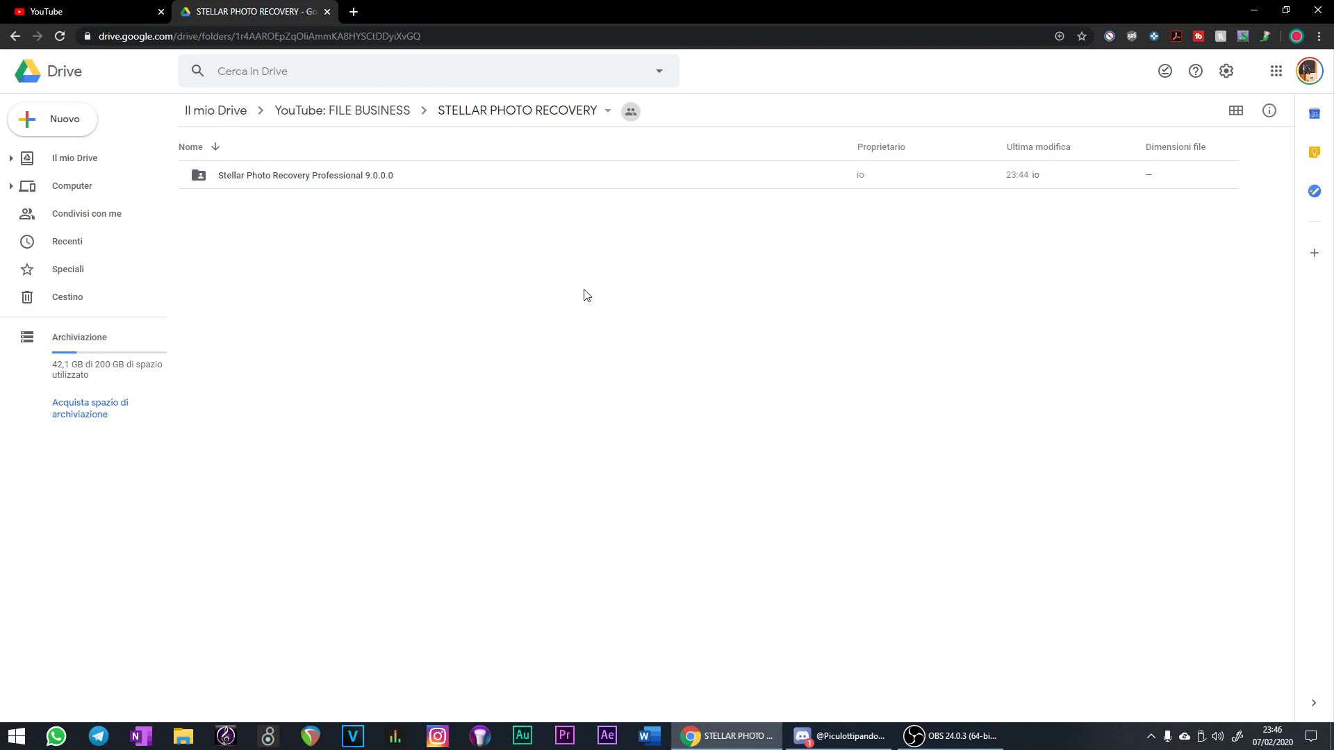
- Look inside the Stellar Photo Recovery Professional 9.0.0.0 folder in Drive and return to its parent folder
left_click_drag(300, 232, 476, 259)
left_click(386, 185)
left_click_drag(375, 181, 415, 155)
left_click(382, 255)
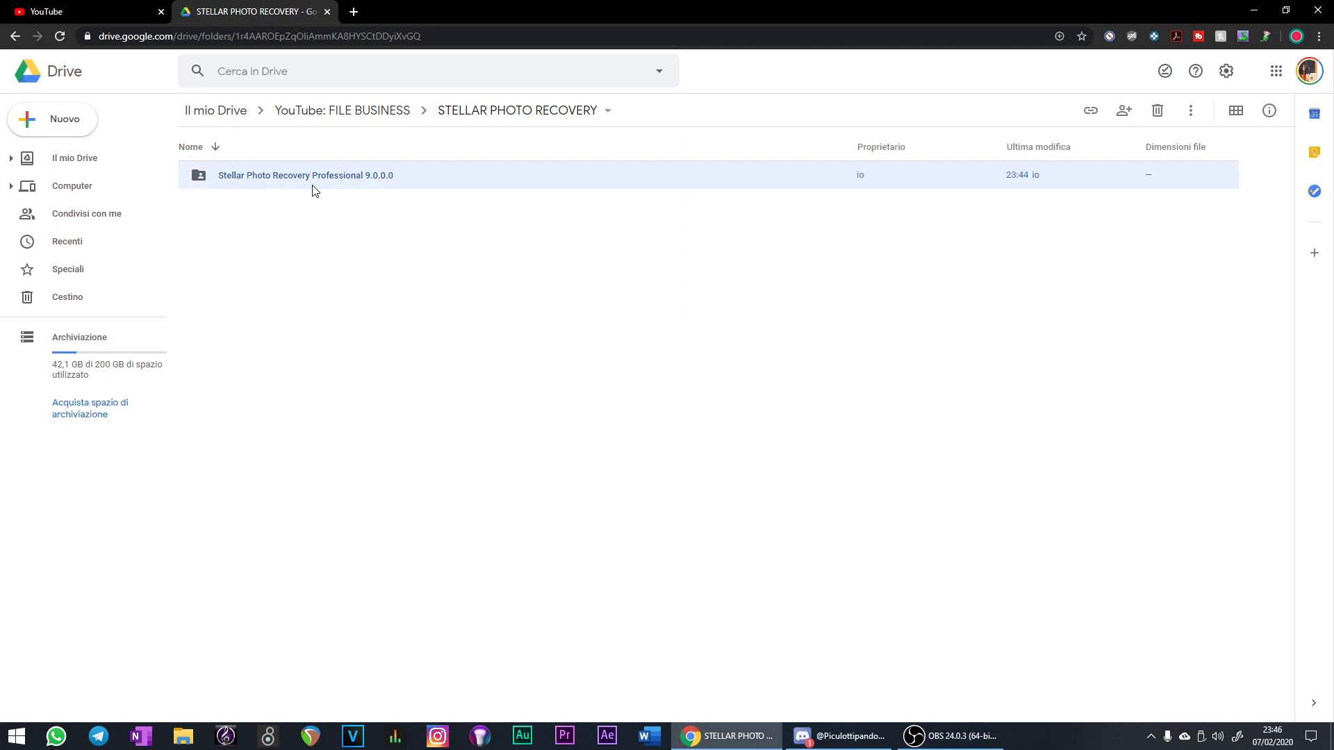
double_click(313, 182)
key("alt+Left")
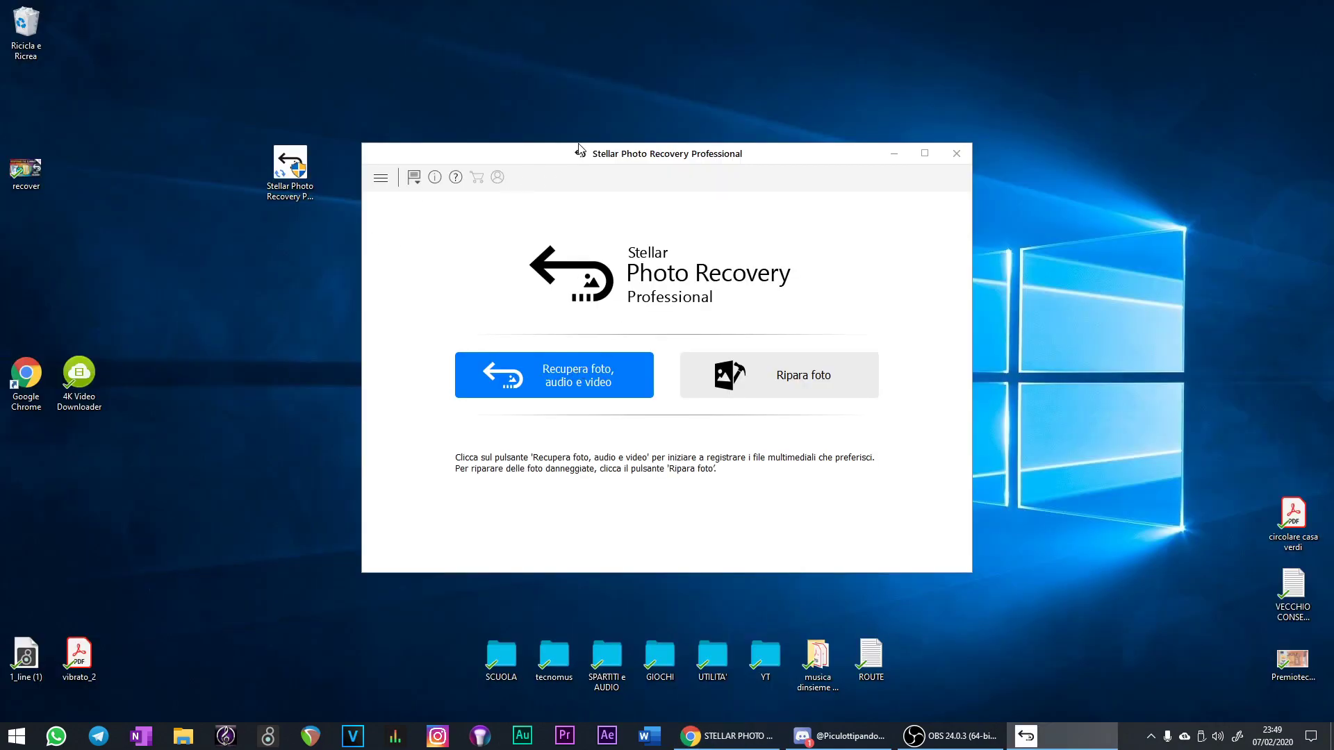
- Move the recovery window aside, view the contents of the test RECUPERO text file on the desktop, and close it
left_click_drag(579, 150, 771, 137)
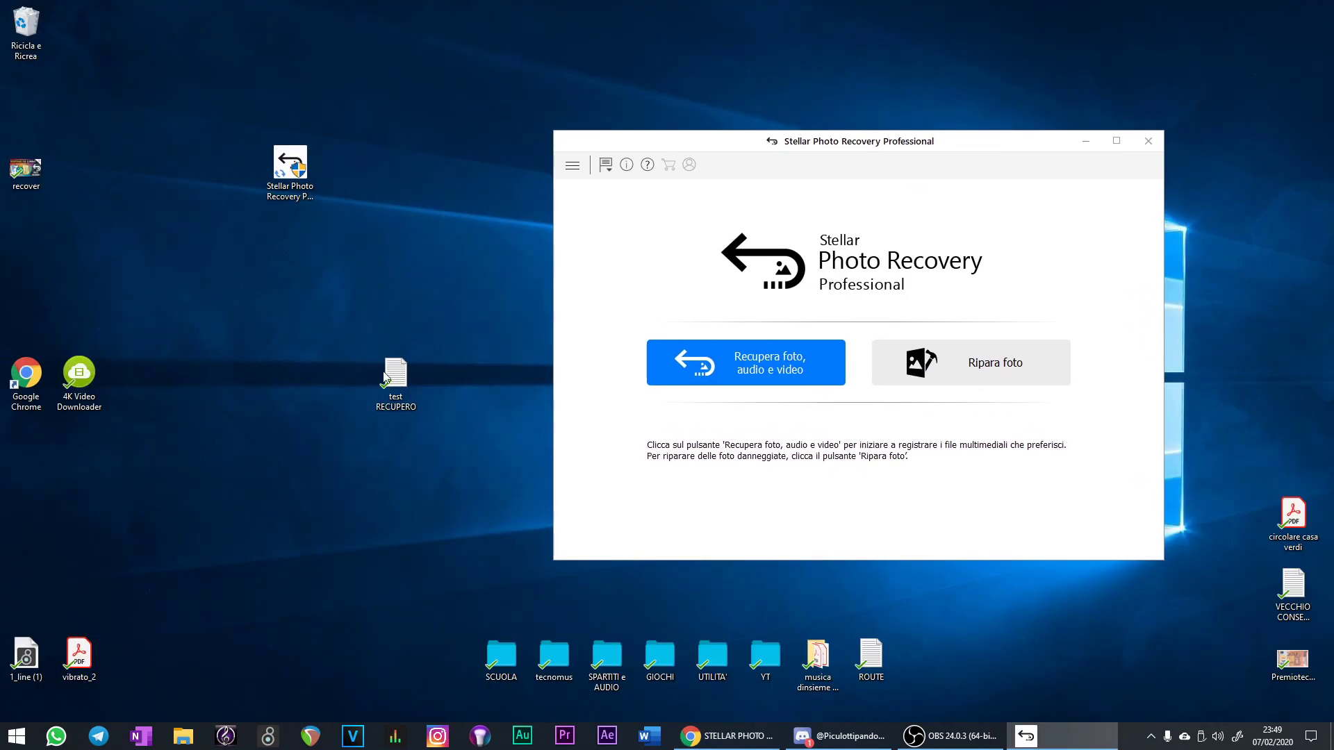
double_click(410, 384)
left_click(860, 310)
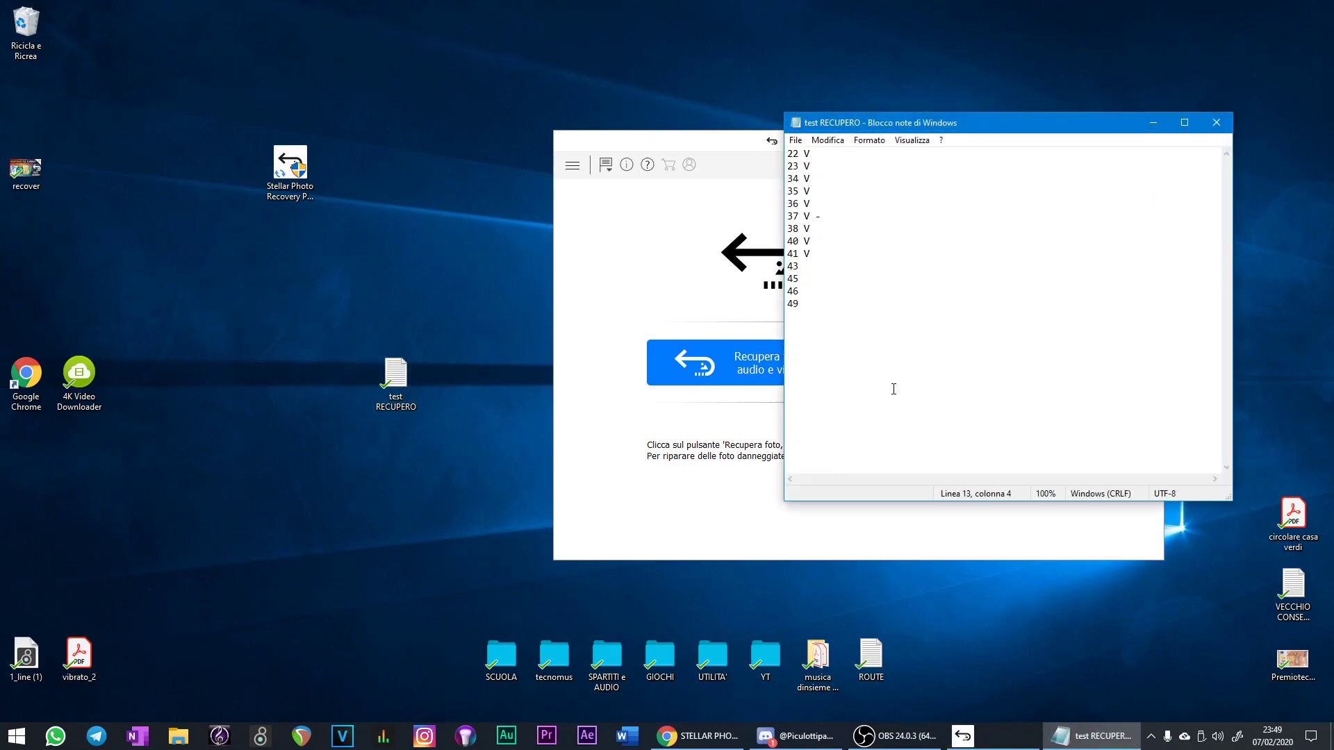
left_click(1216, 125)
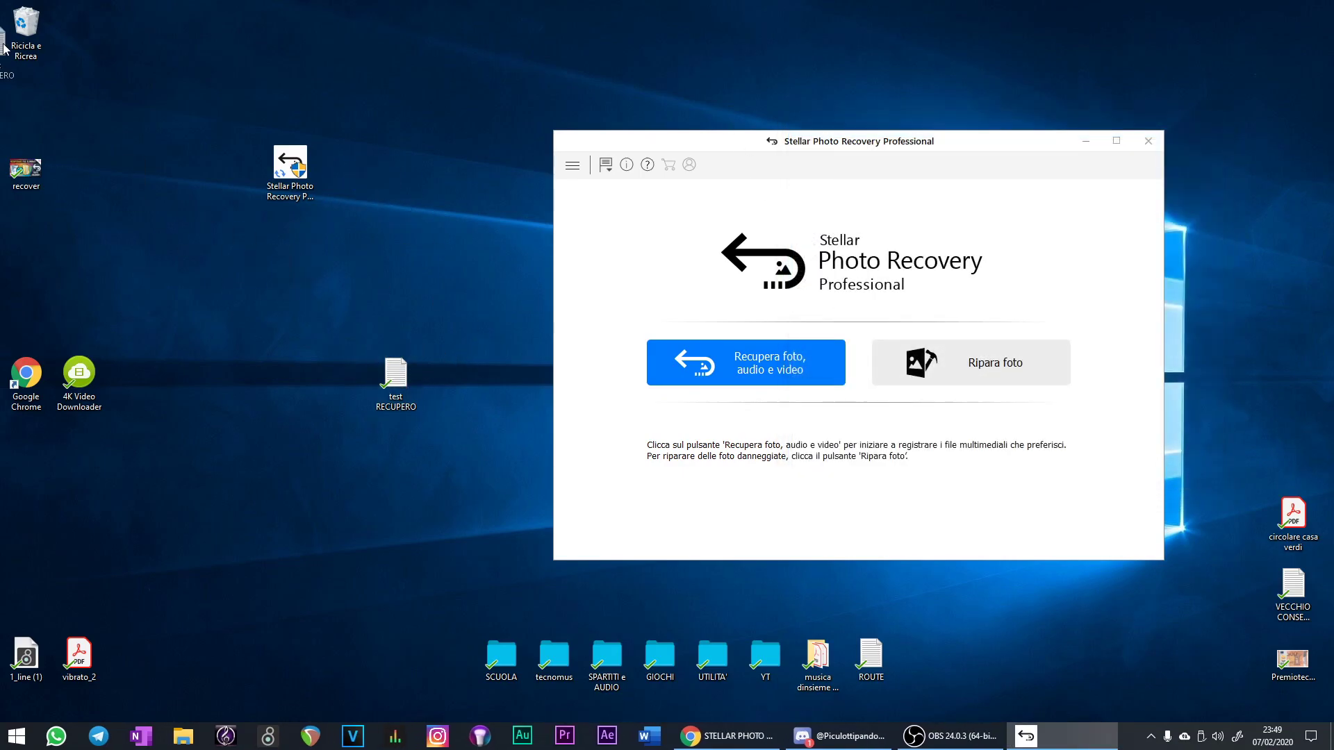
- Discard the test RECUPERO file from the desktop and empty the Recycle Bin
right_click(36, 33)
left_click(80, 57)
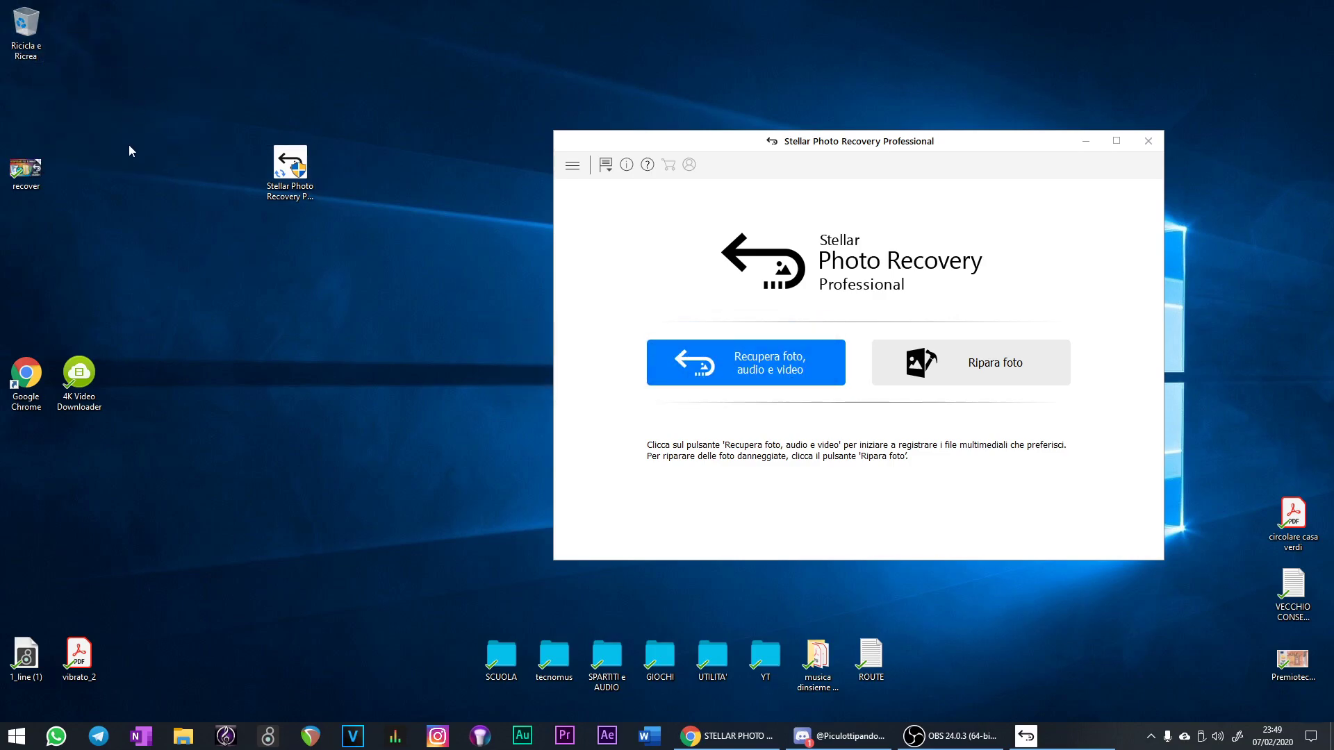
- Scan the HD (D:) drive for recoverable photos, audio and video, and dismiss the scan completion message
left_click(794, 365)
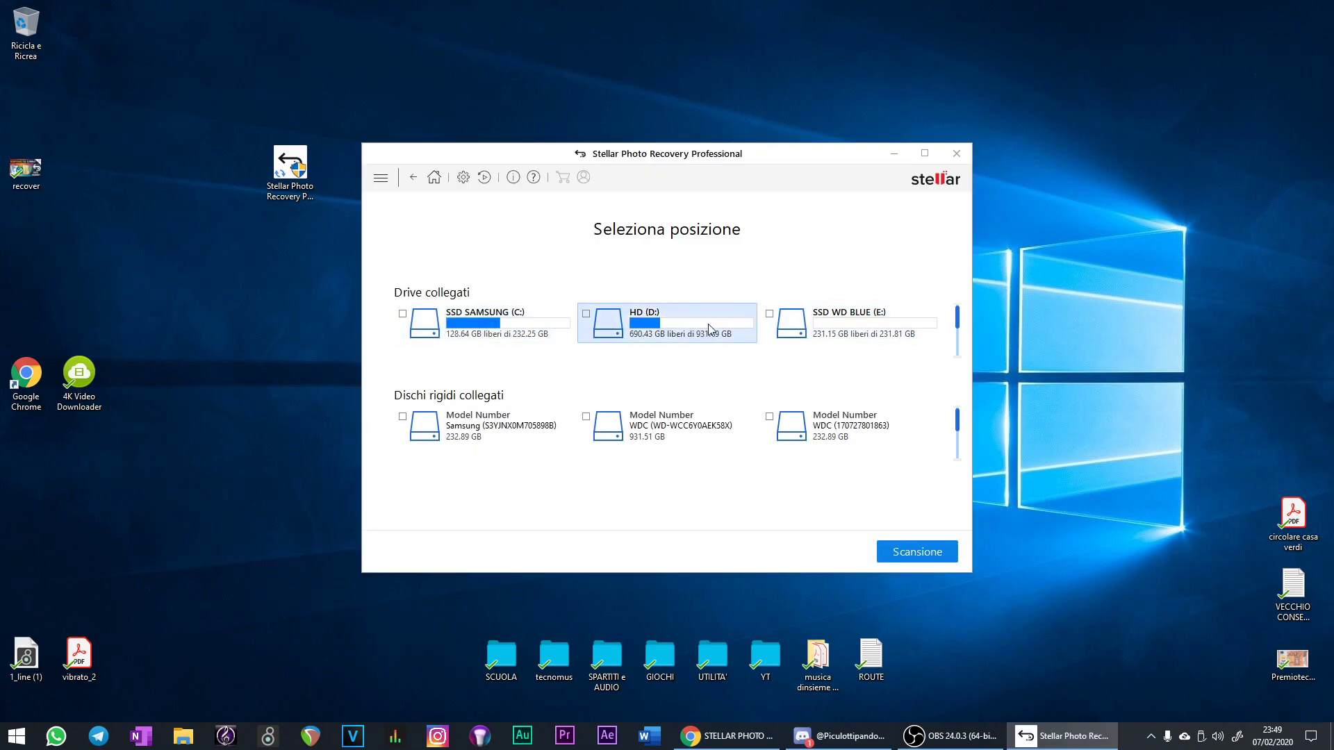
left_click(587, 316)
left_click(895, 556)
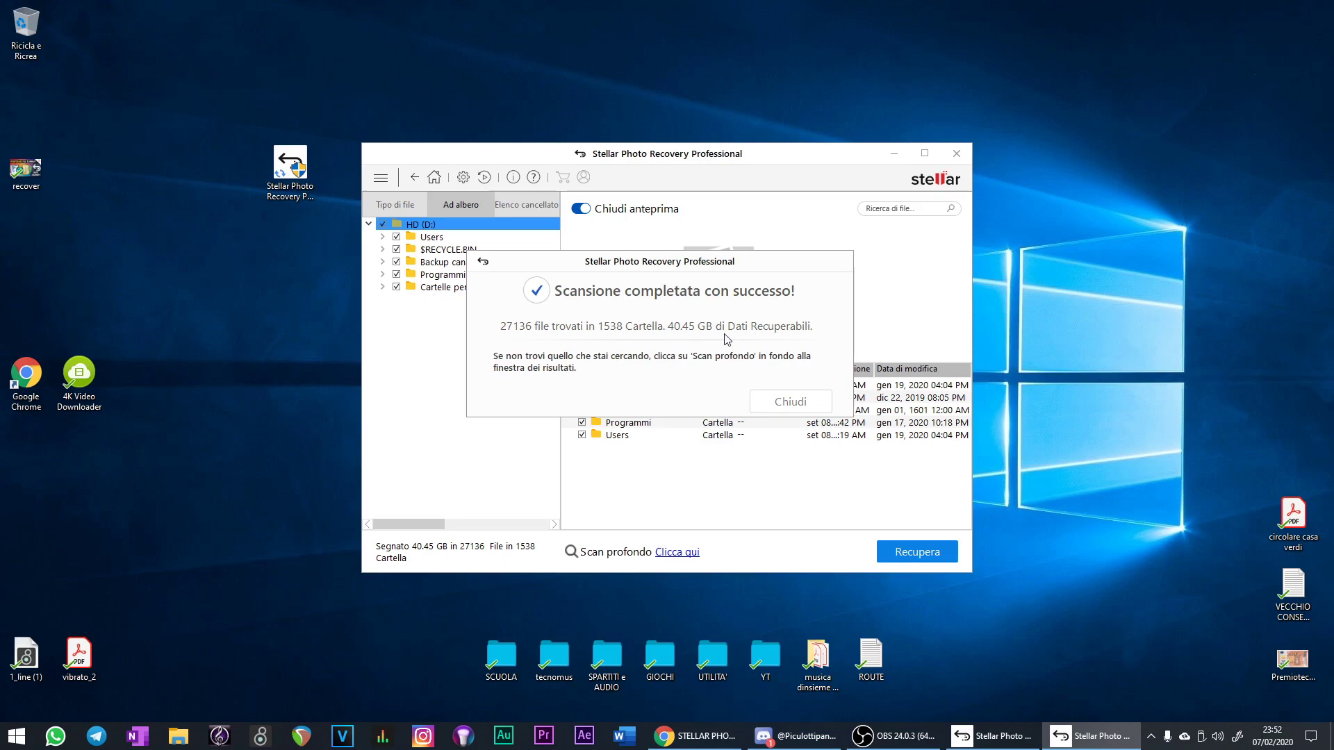
left_click(807, 402)
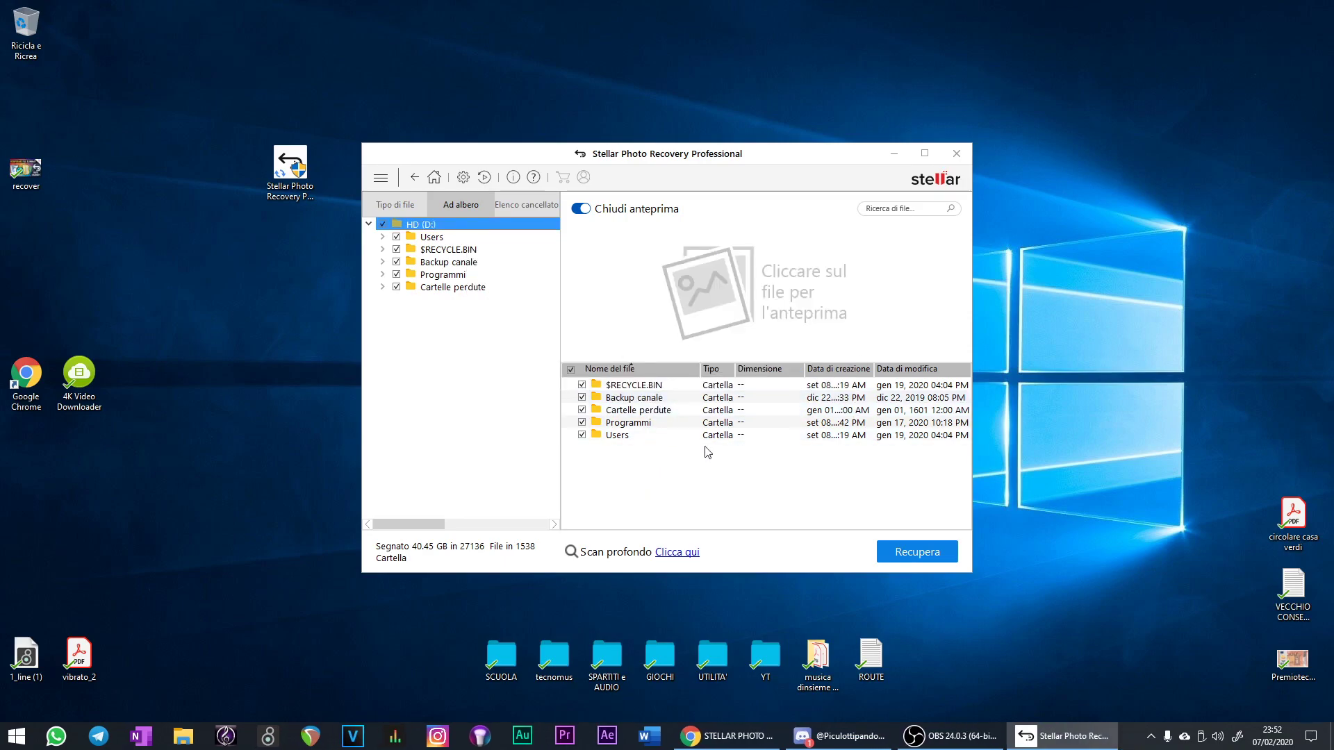
- Examine the files found in the $RECYCLE.BIN subfolder and select $I0LK3BG.jpeg for preview
double_click(668, 389)
double_click(666, 387)
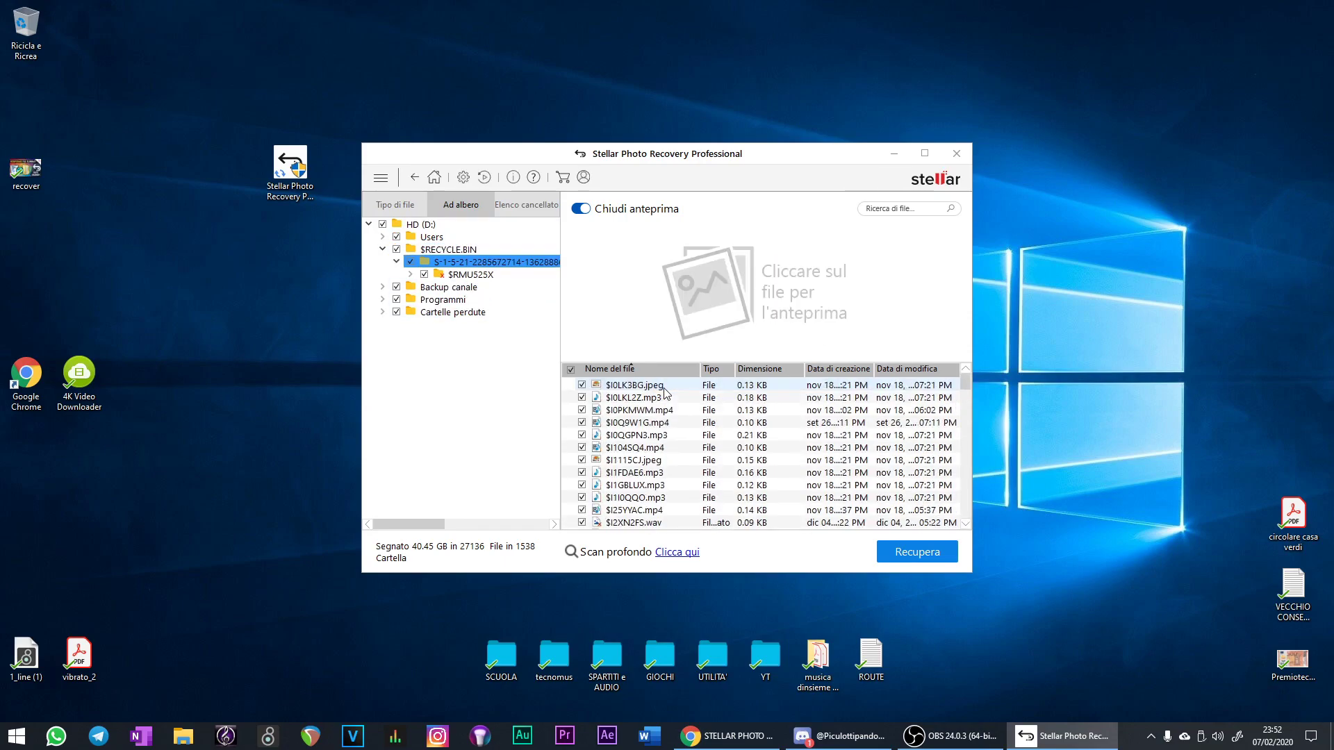
scroll(669, 415, "down", 20)
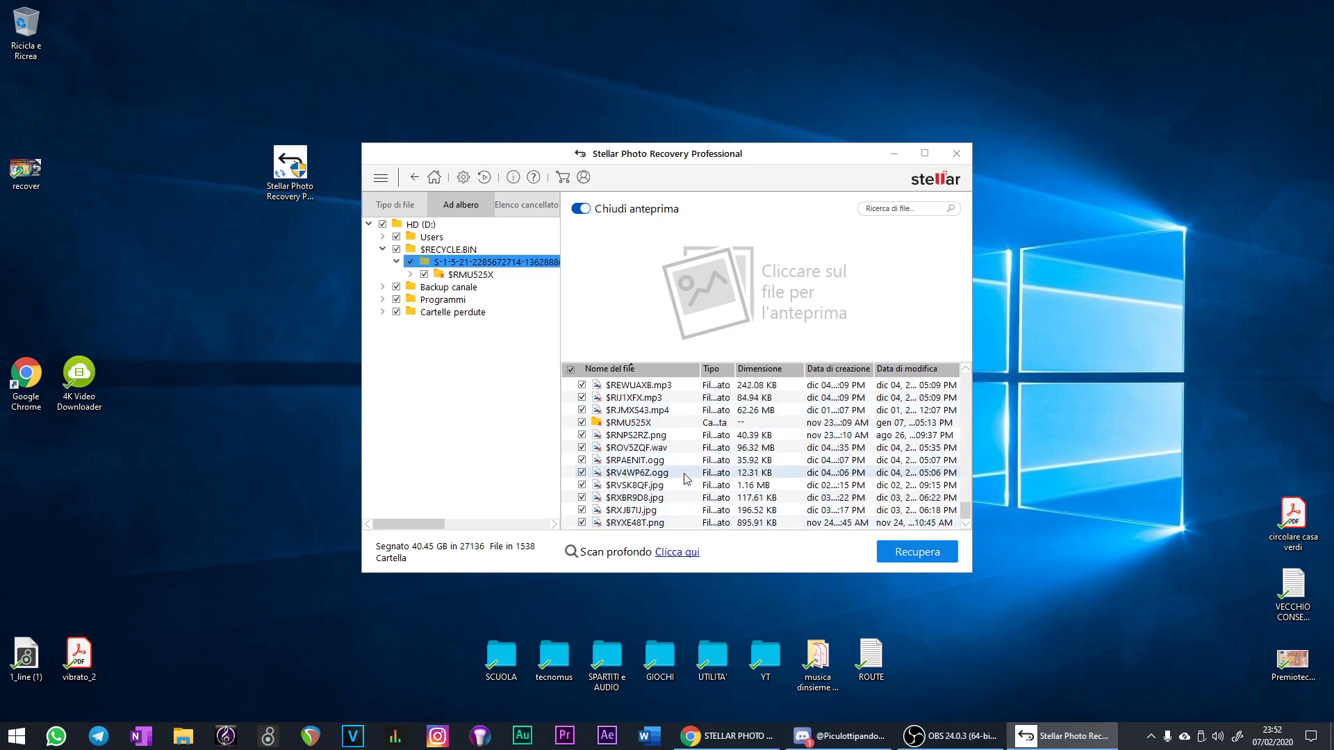
scroll(685, 462, "up", 15)
scroll(686, 472, "up", 5)
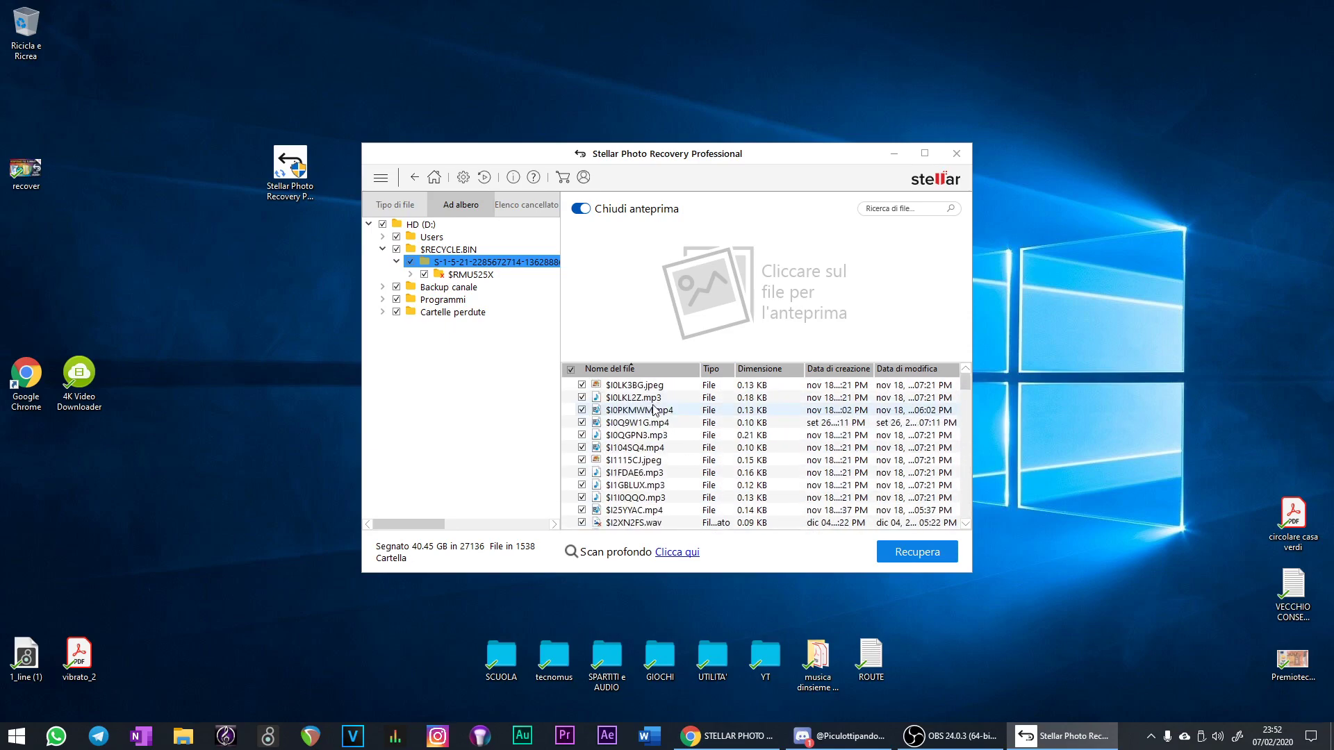
left_click(659, 387)
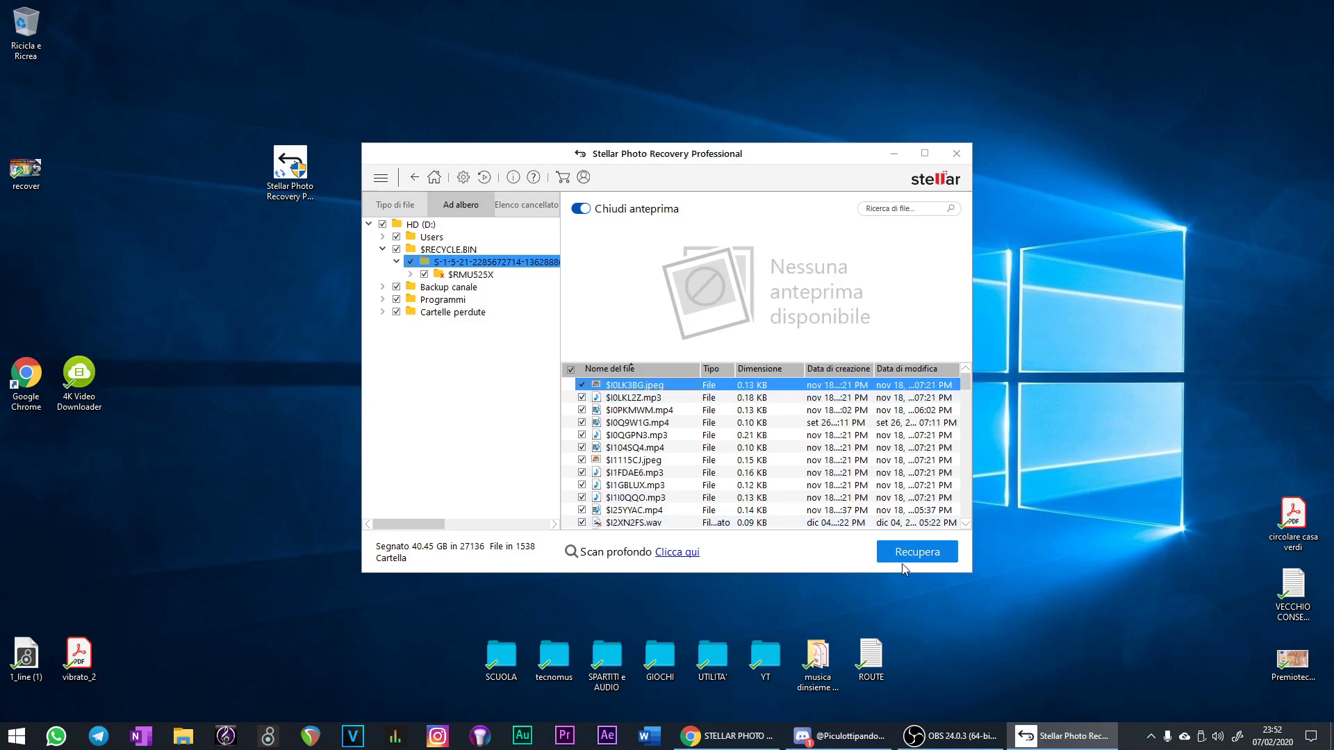
- Try to recover the marked files to the Desktop folder of the user profile on the D: drive
left_click(942, 564)
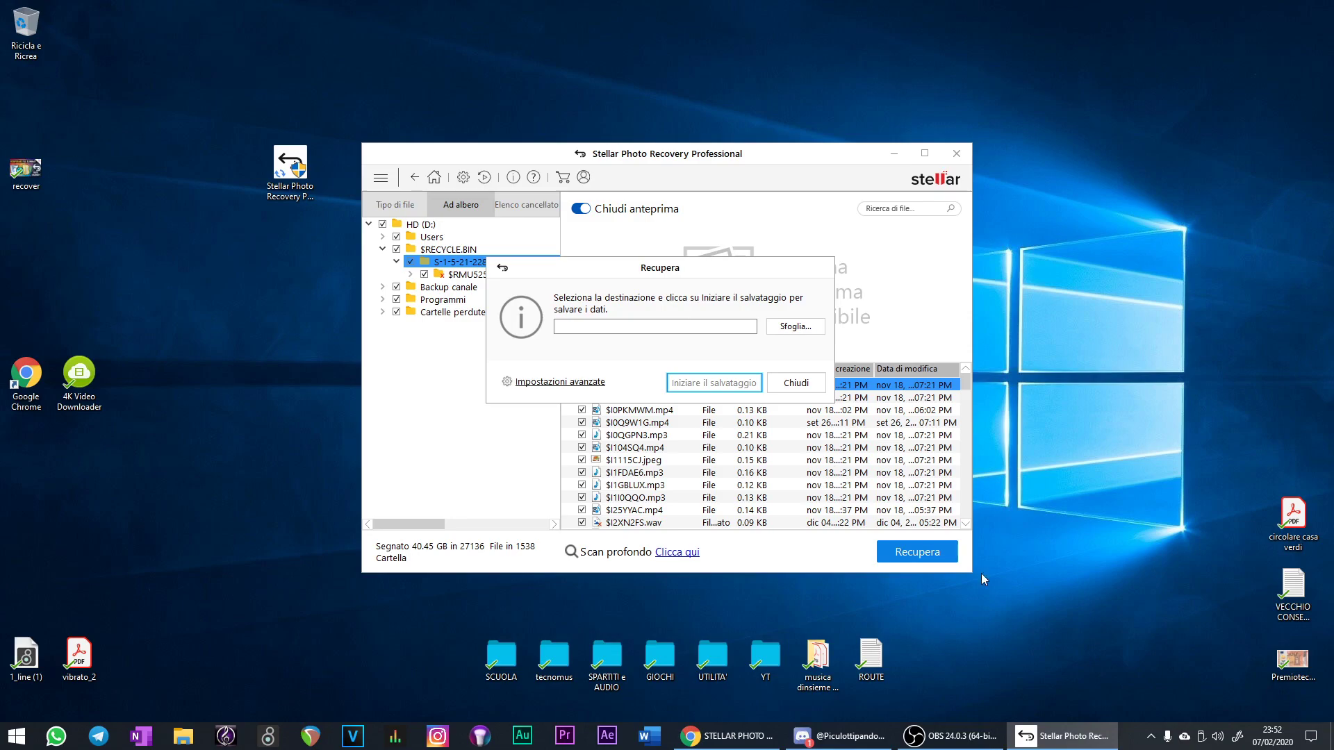
left_click(802, 333)
left_click(487, 227)
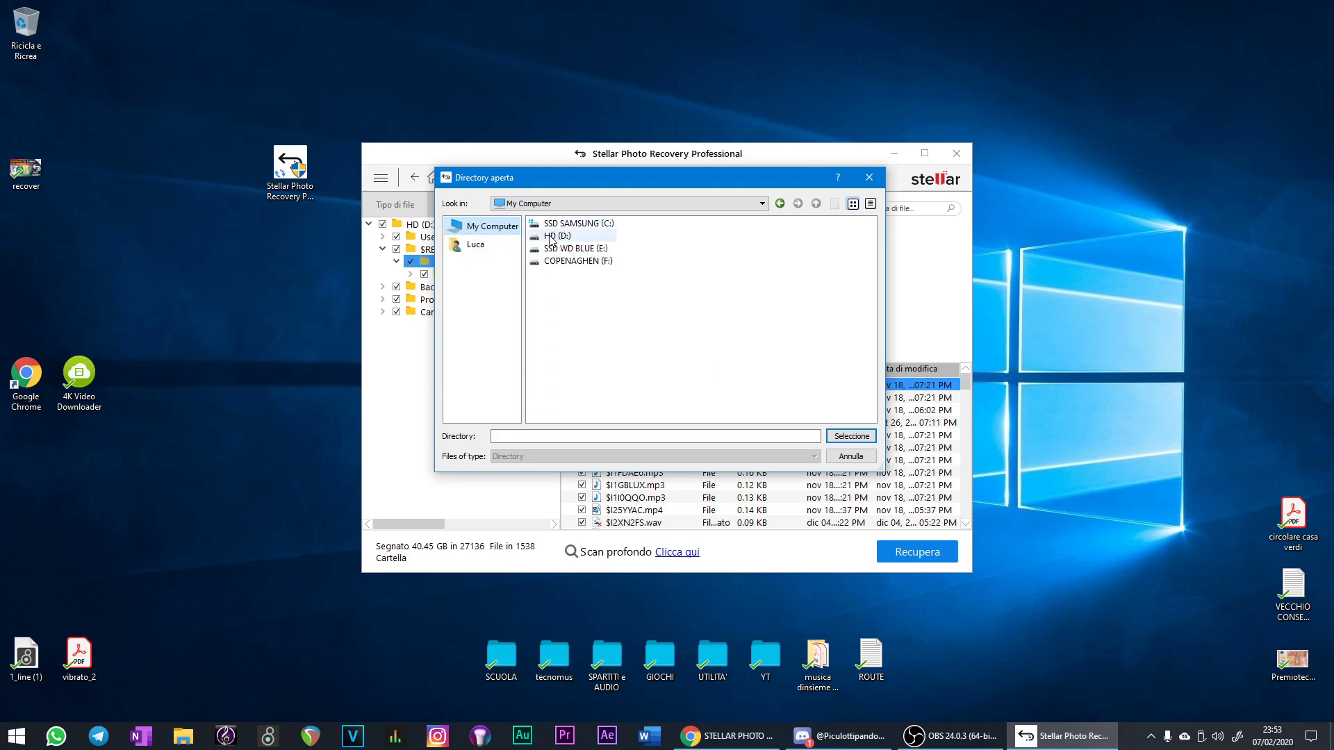
double_click(571, 238)
double_click(579, 261)
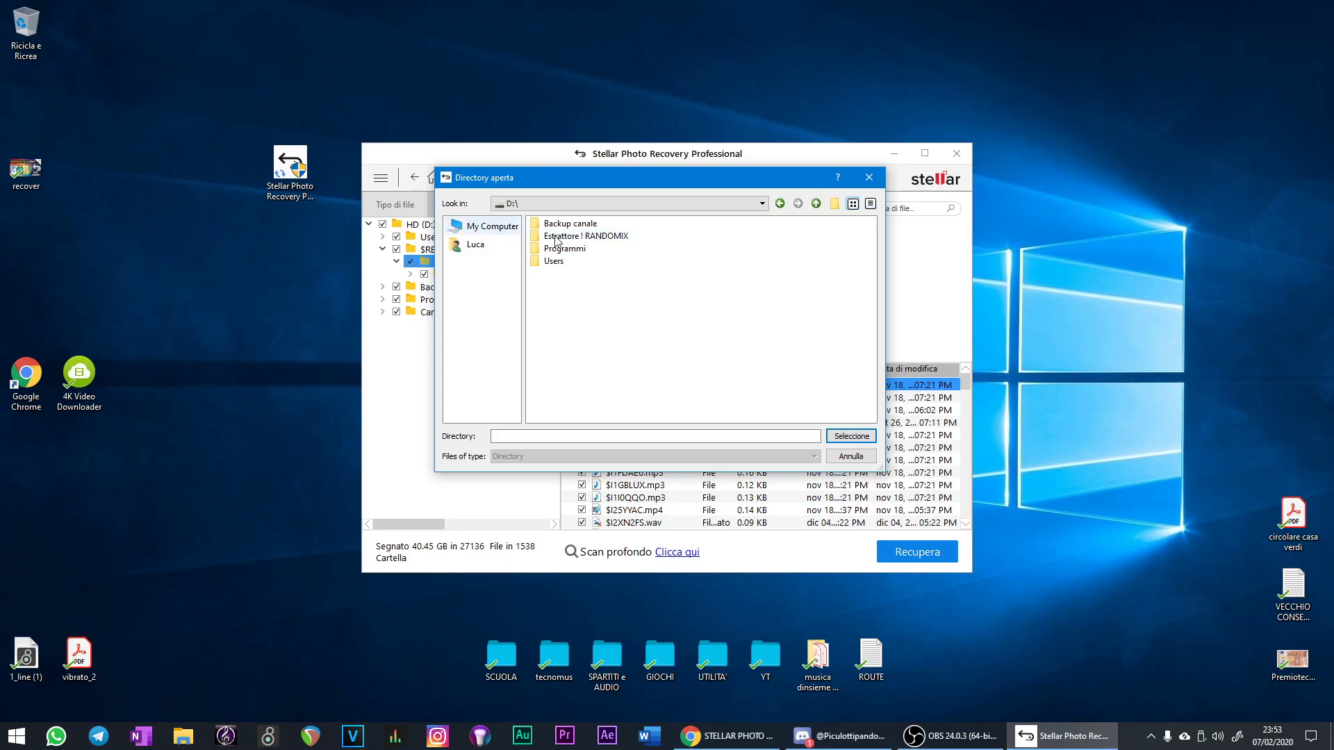
double_click(571, 238)
left_click(561, 324)
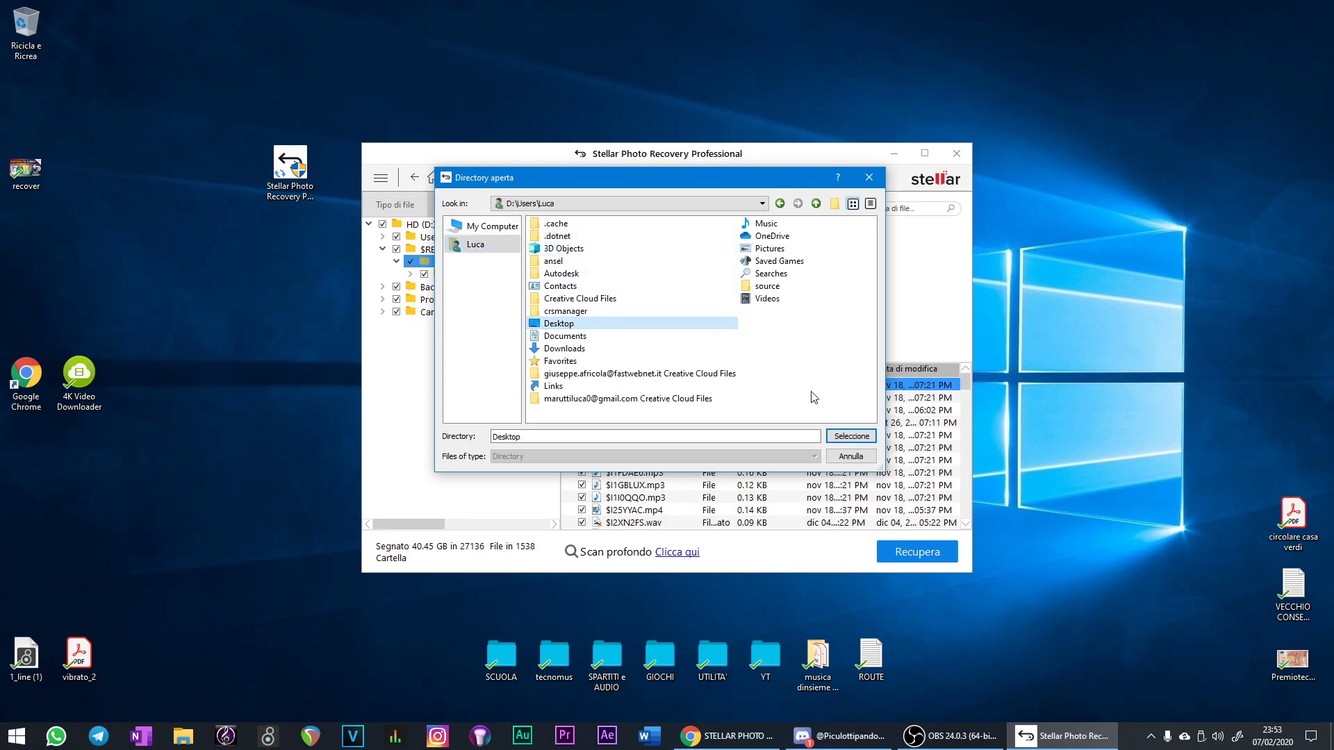
left_click(850, 446)
left_click(731, 391)
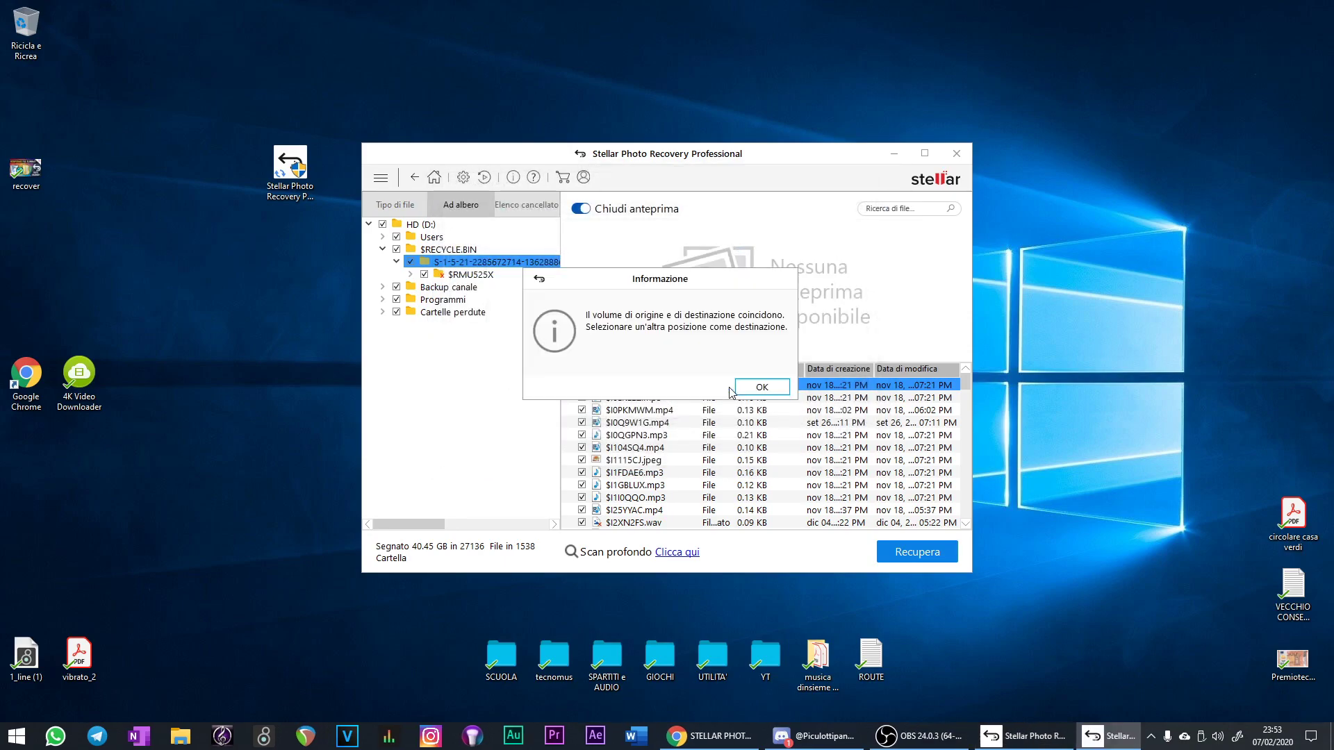
left_click(762, 388)
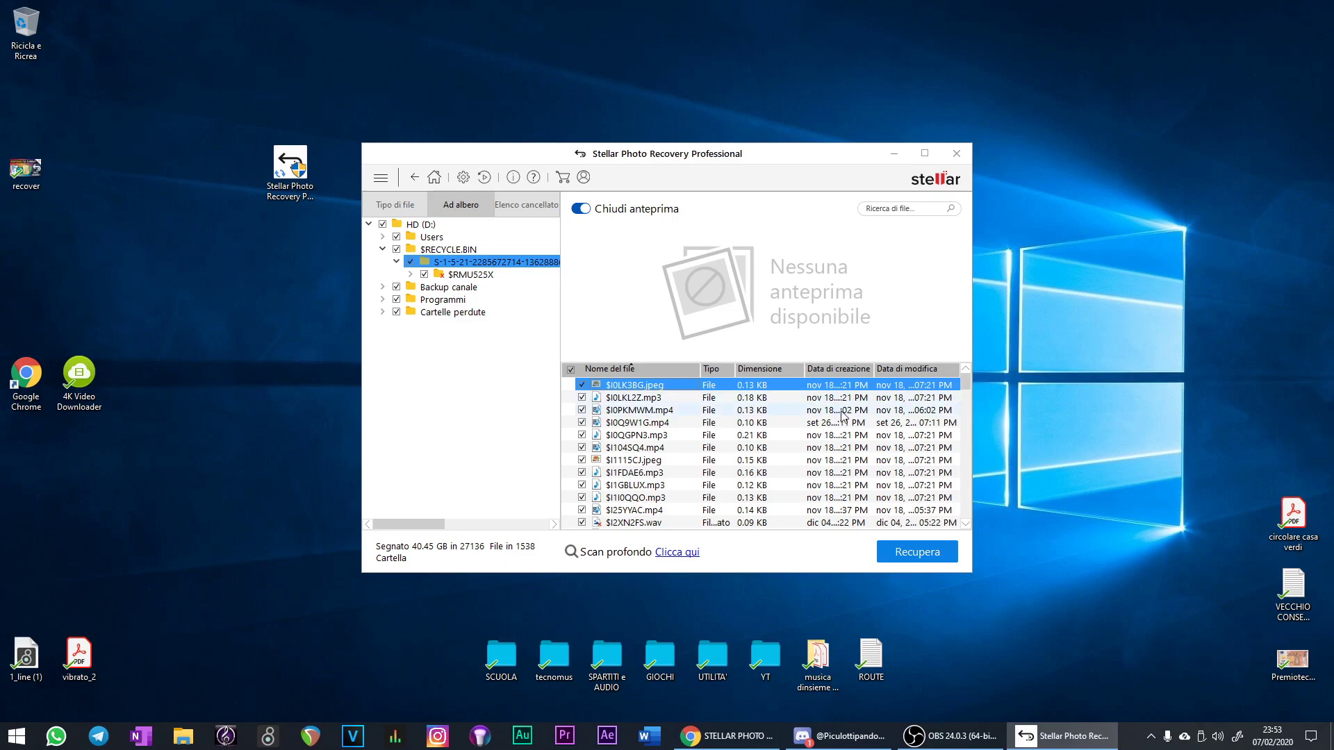
- Recover the marked files with the SSD WD BLUE (E:) drive as the save destination
left_click(921, 553)
left_click(795, 327)
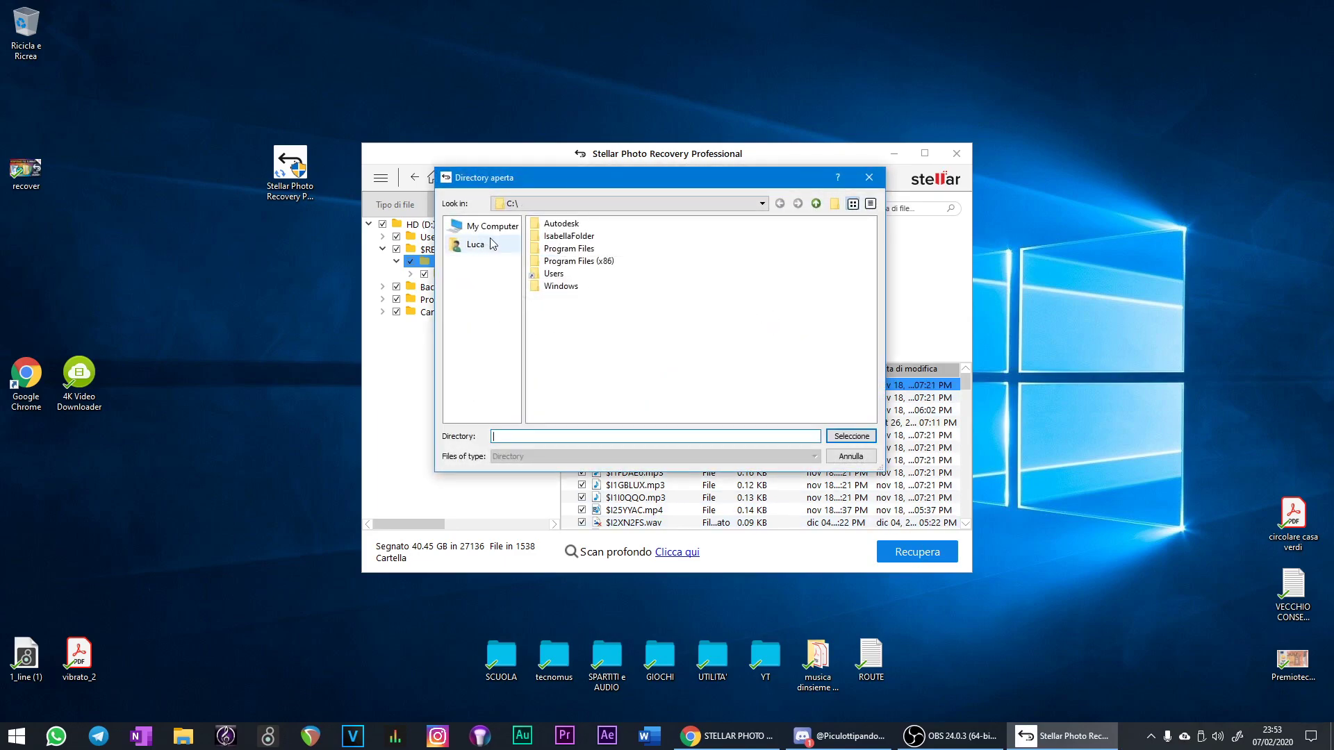
left_click(492, 235)
left_click(494, 243)
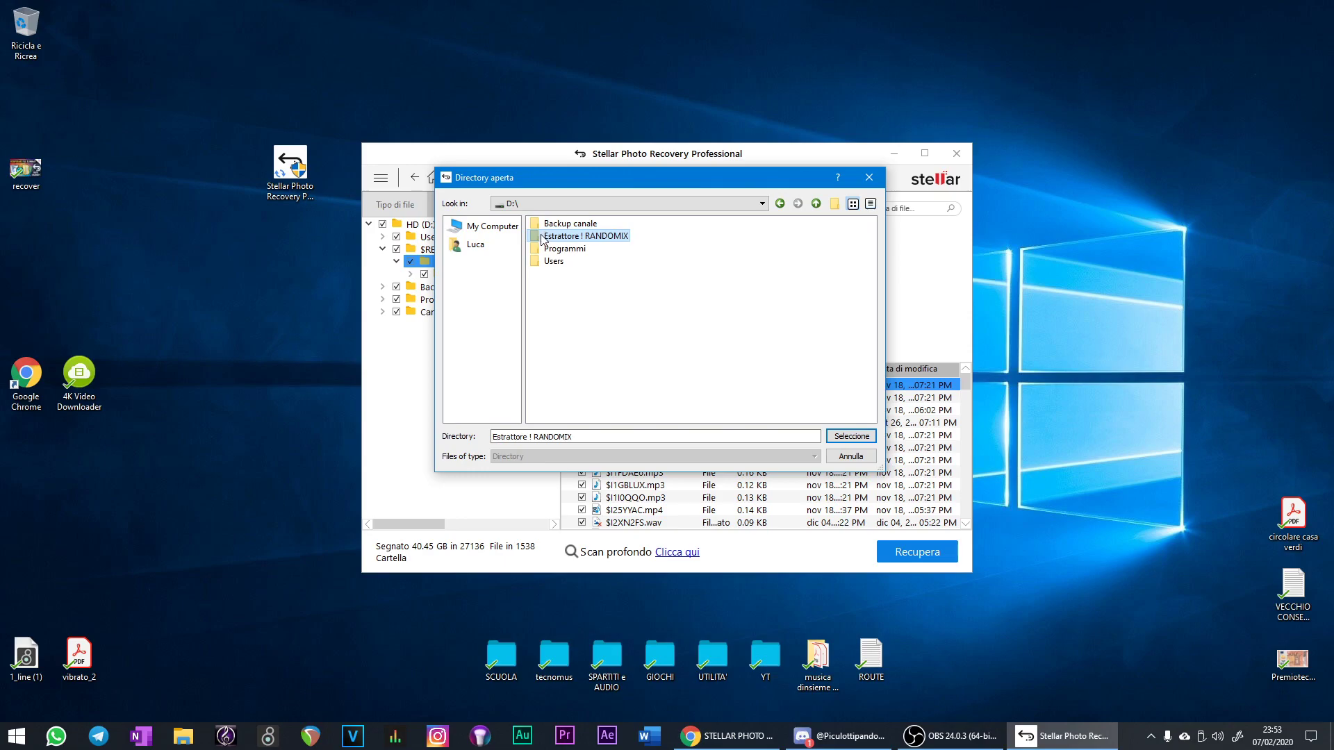
left_click(503, 235)
double_click(575, 250)
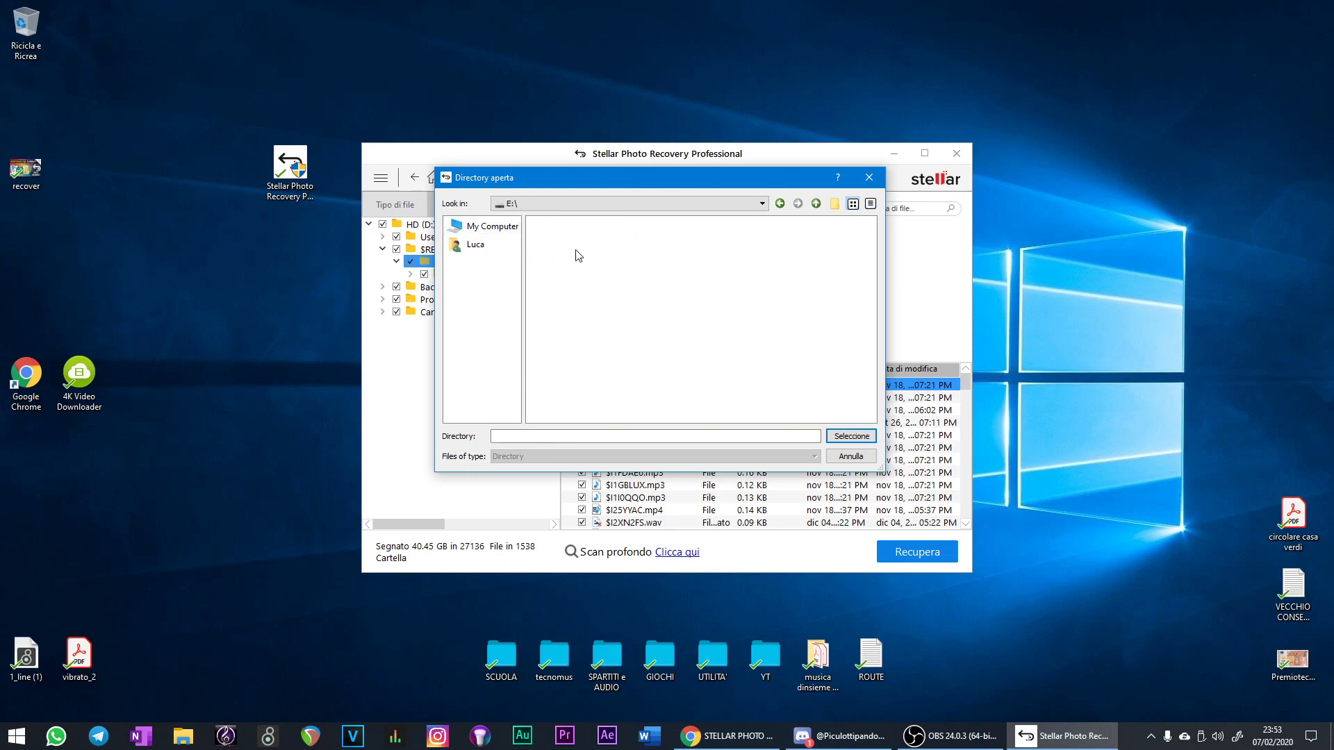
left_click(841, 436)
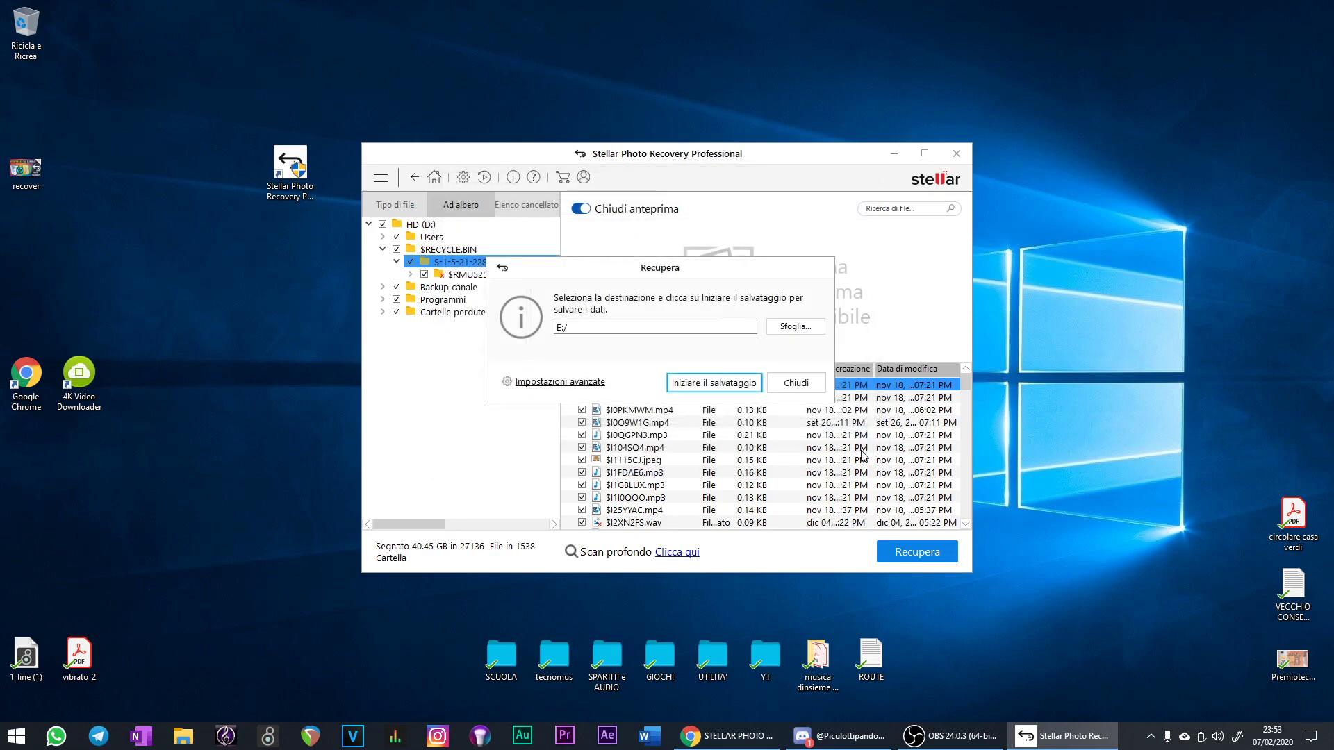
left_click(713, 383)
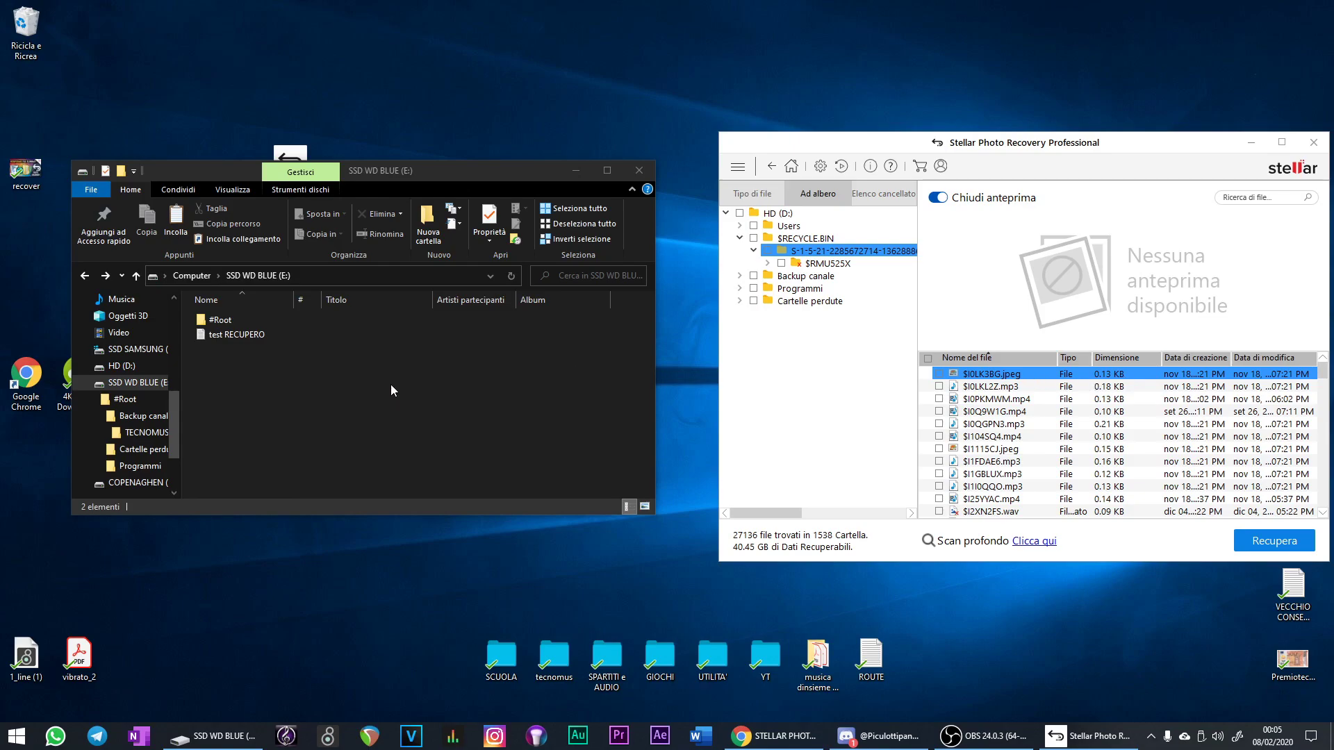
- Close Stellar Photo Recovery Professional without saving the scan information
left_click(1313, 142)
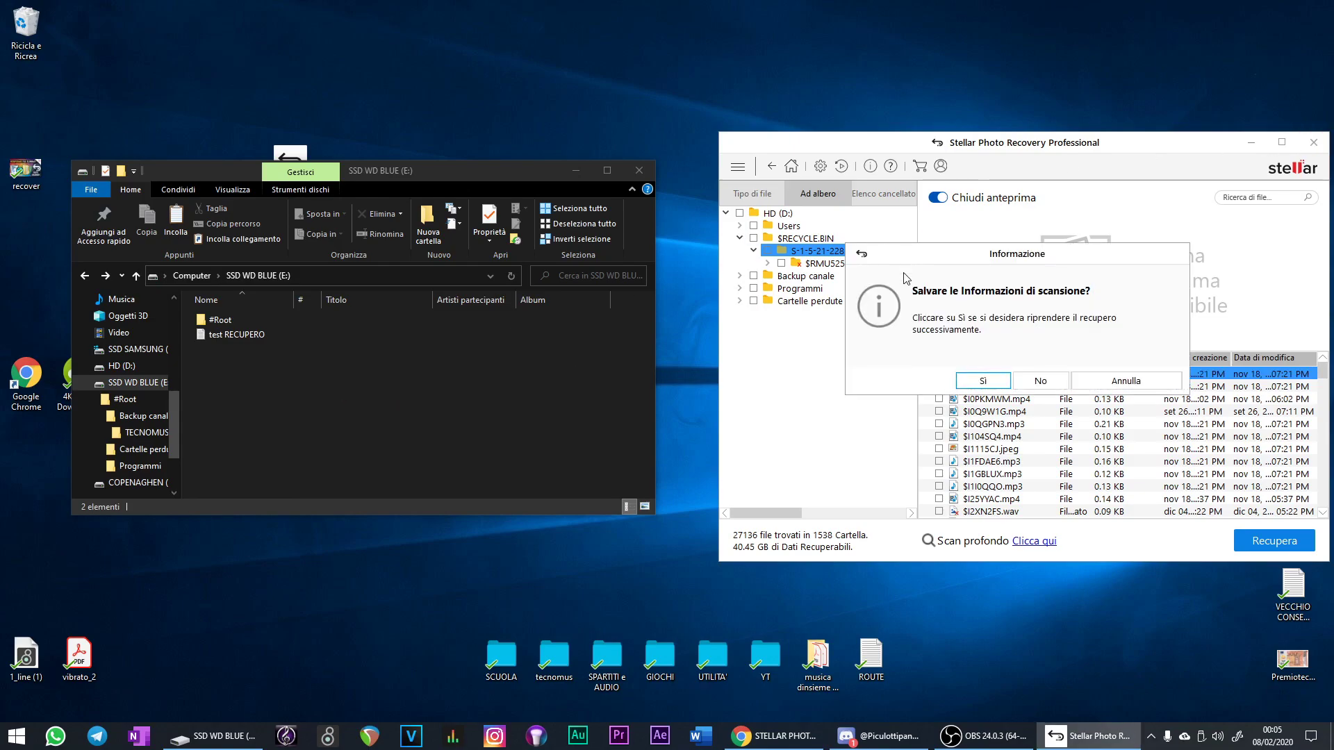
left_click(1028, 382)
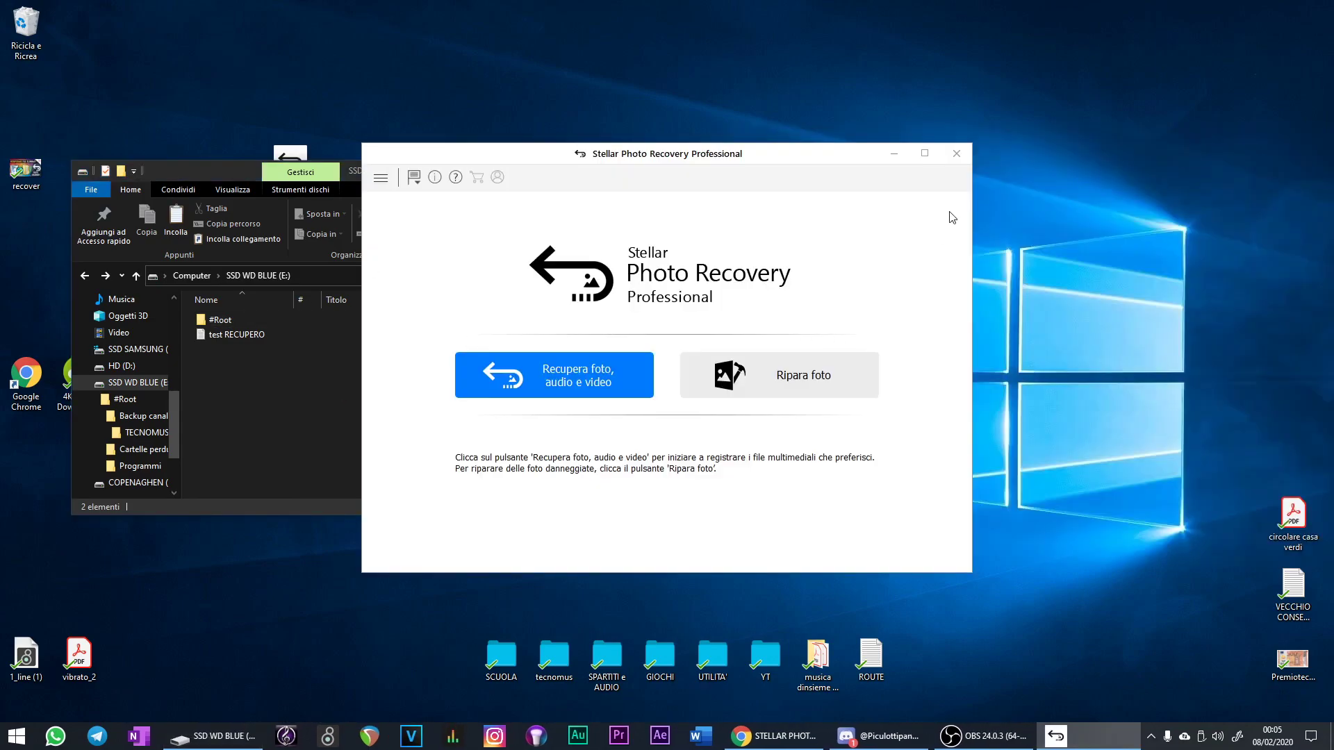
left_click(970, 157)
- Look through the recovered items on the SSD WD BLUE (E:) drive in File Explorer
left_click(210, 336)
left_click(253, 376)
scroll(139, 417, "down", 1)
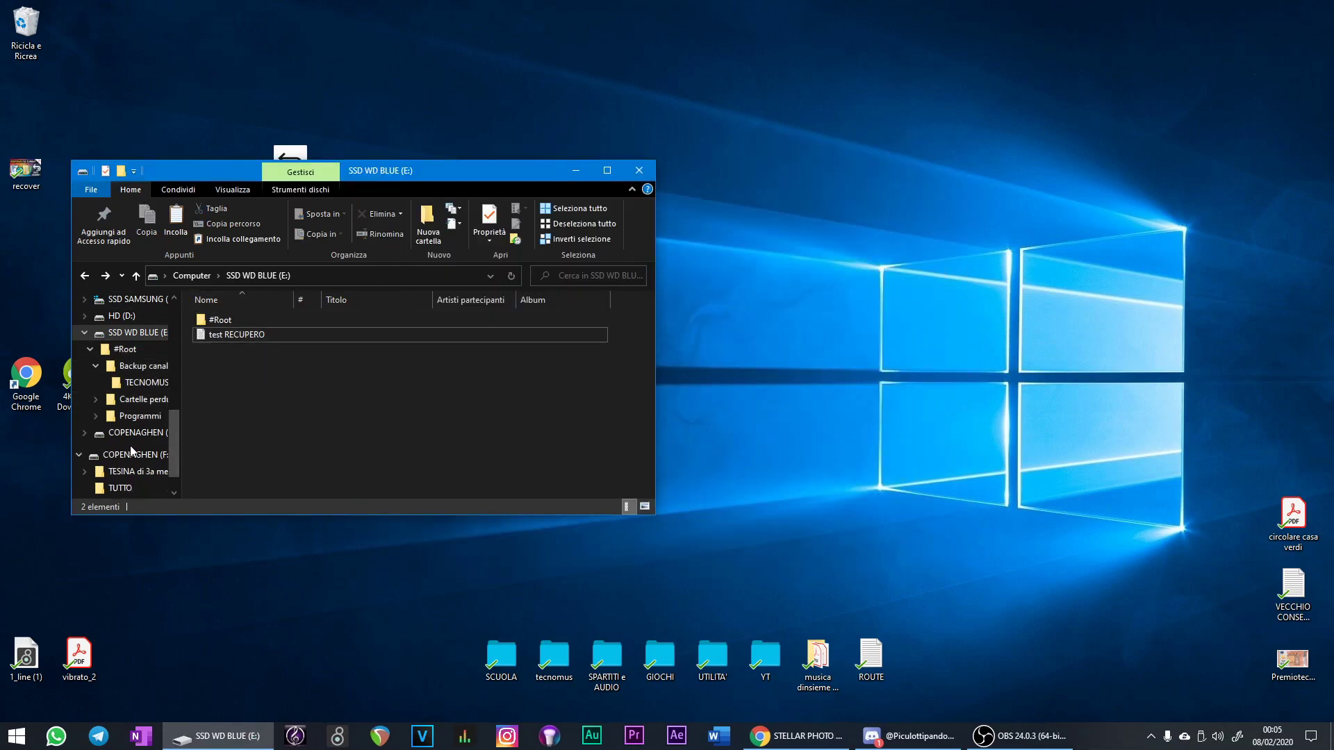